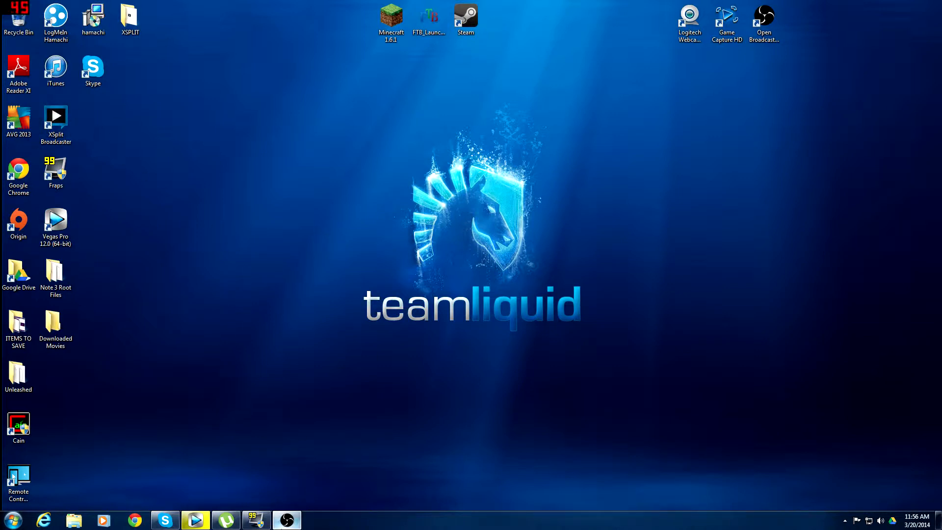
# Switch to Open Broadcaster Software and select the Stream Baby scene.
pyautogui.click(287, 519)
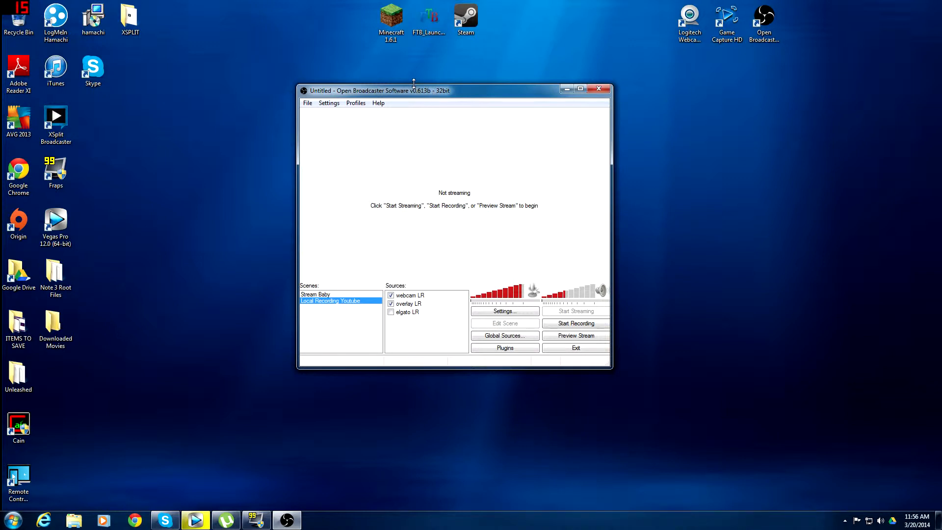
pyautogui.click(338, 295)
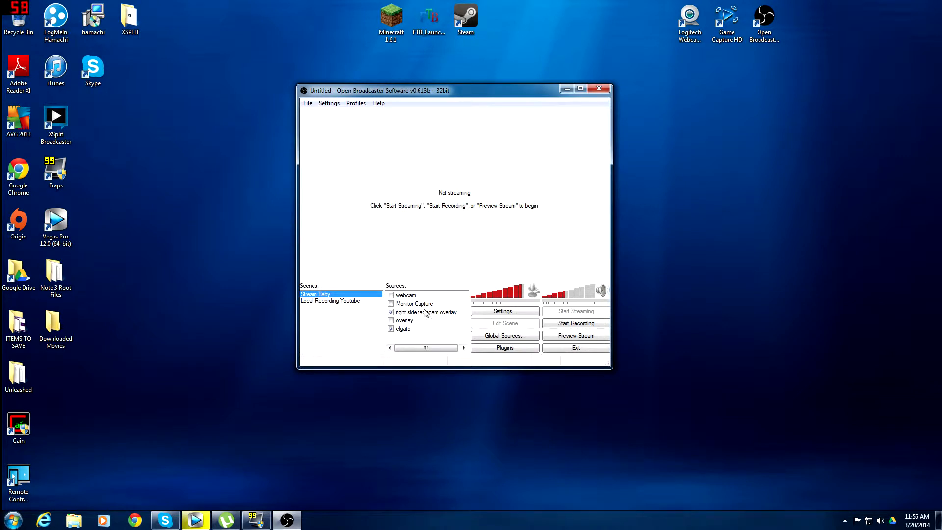
pyautogui.rightClick(328, 310)
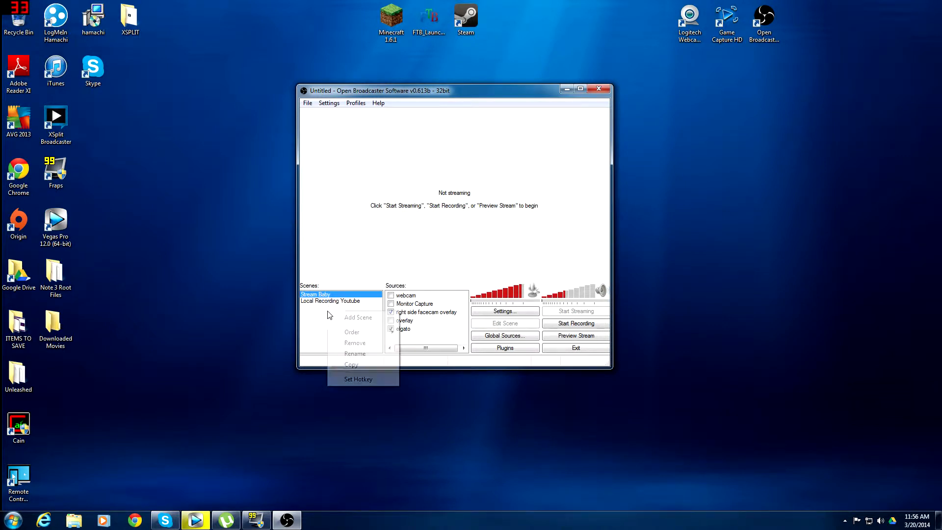
pyautogui.click(315, 315)
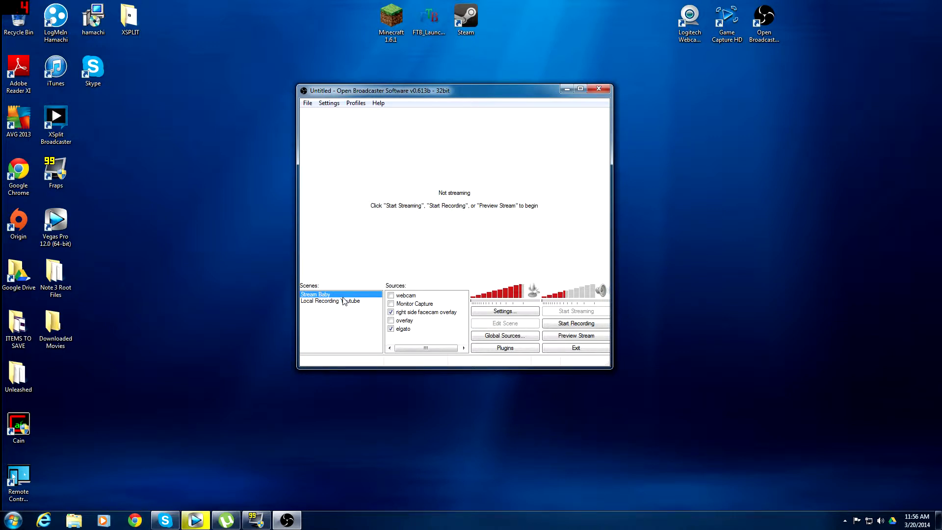
pyautogui.click(336, 301)
pyautogui.press('Up')
# Open the program settings and review the encoding options, including the available audio bitrates.
pyautogui.click(329, 103)
pyautogui.click(332, 115)
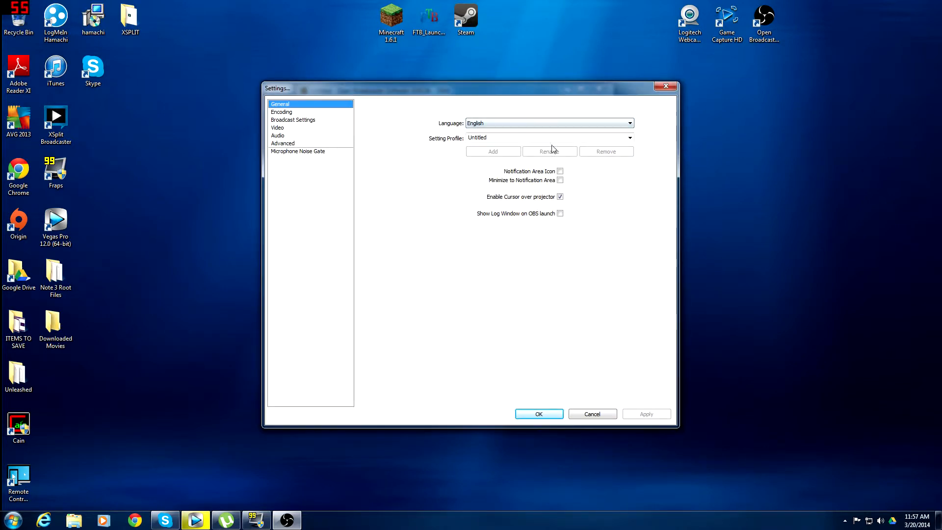
pyautogui.click(313, 113)
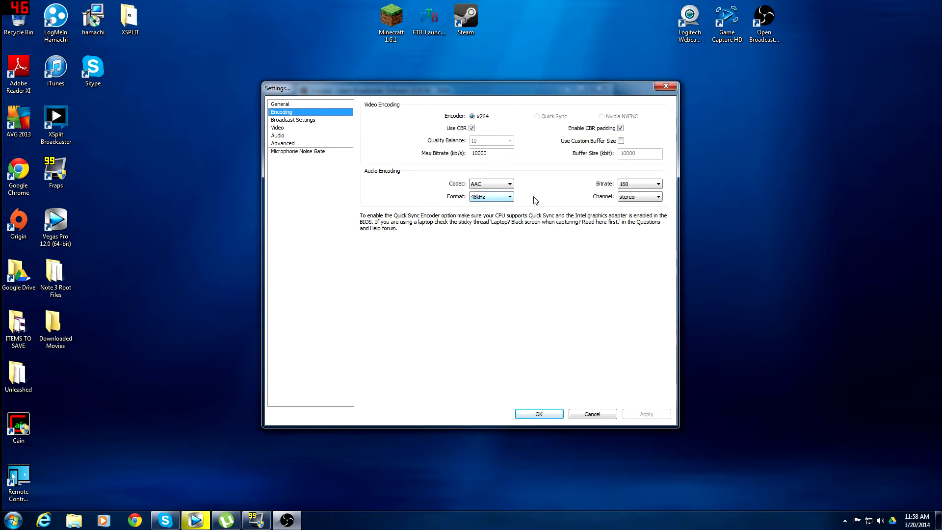
pyautogui.click(624, 185)
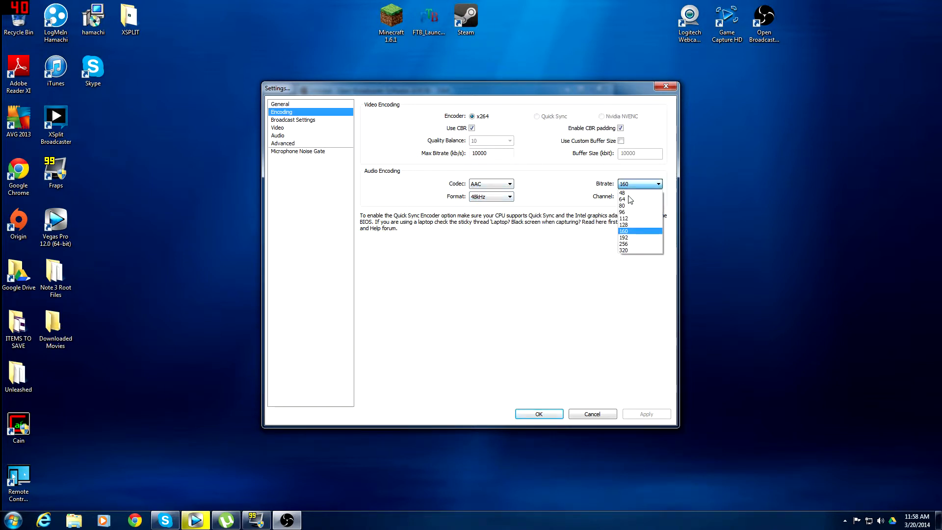
pyautogui.click(551, 169)
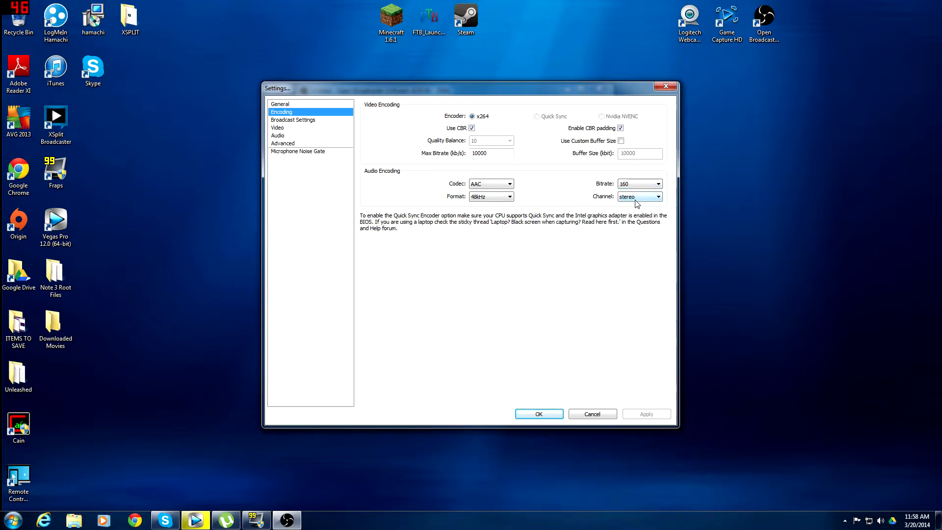
# Try the Live Stream mode with the Twitch / Justin.tv service in the broadcast settings, and discard the changes.
pyautogui.click(302, 120)
pyautogui.click(486, 113)
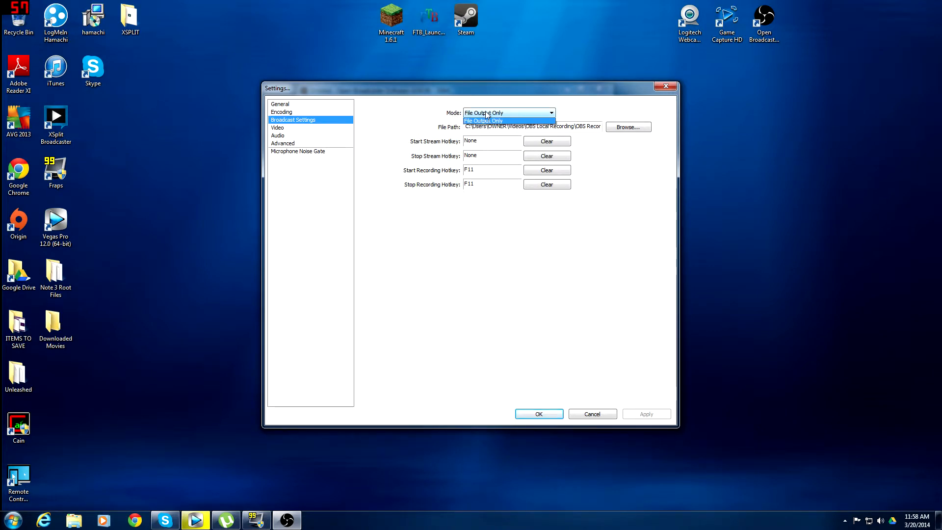
pyautogui.click(491, 122)
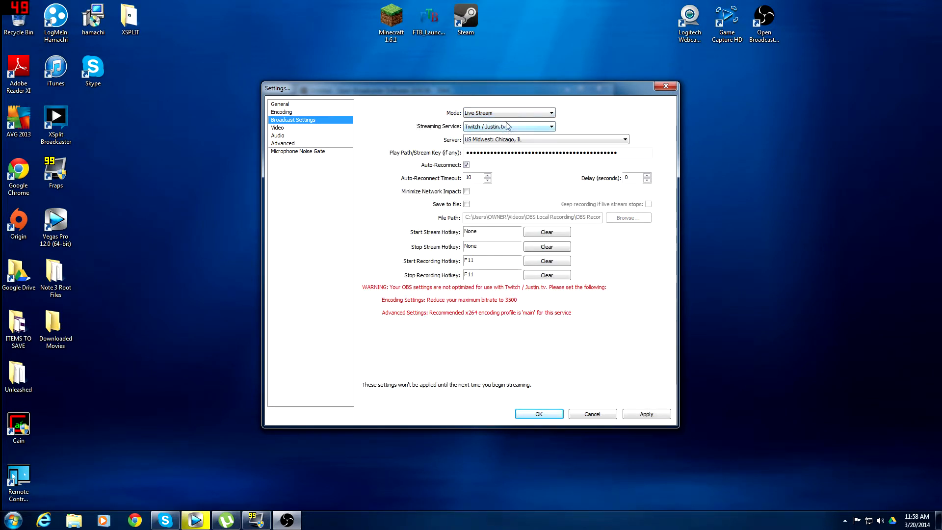
pyautogui.click(508, 128)
pyautogui.click(512, 133)
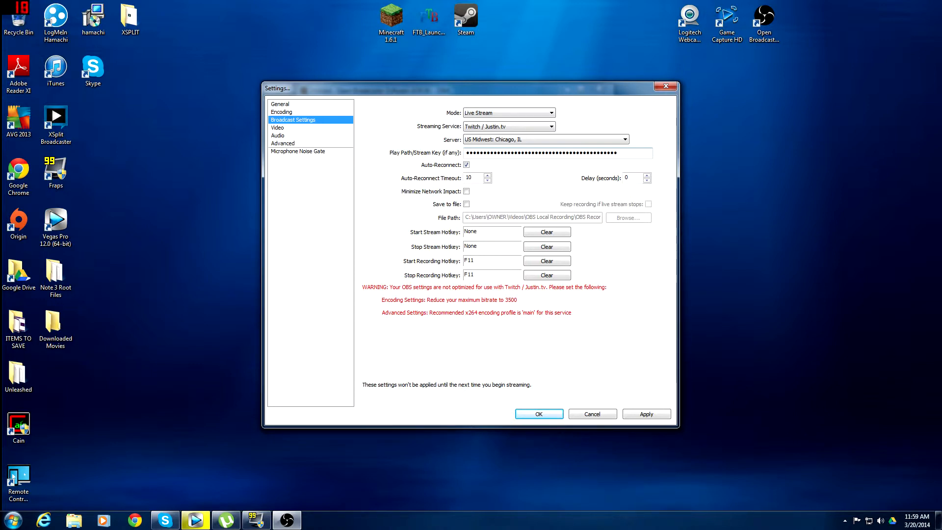
pyautogui.moveTo(620, 153); pyautogui.dragTo(443, 155)
pyautogui.click(487, 153)
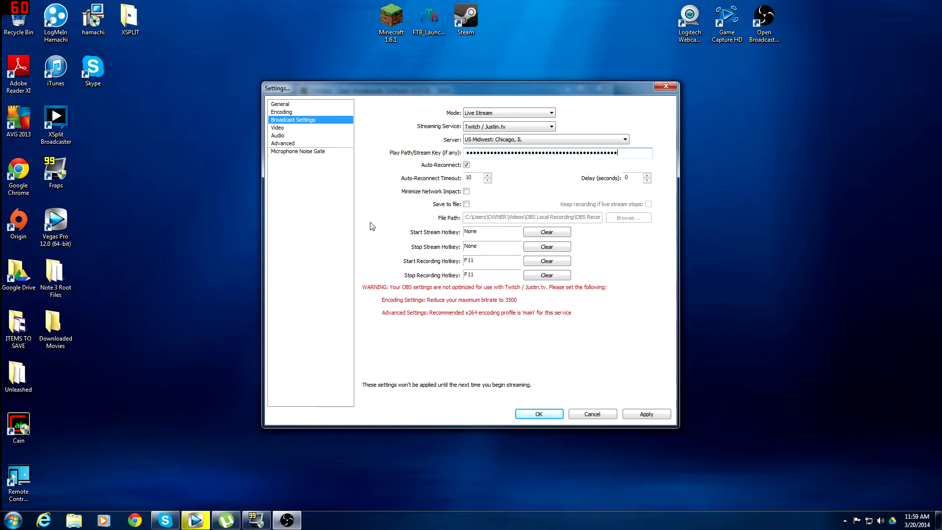
pyautogui.click(300, 129)
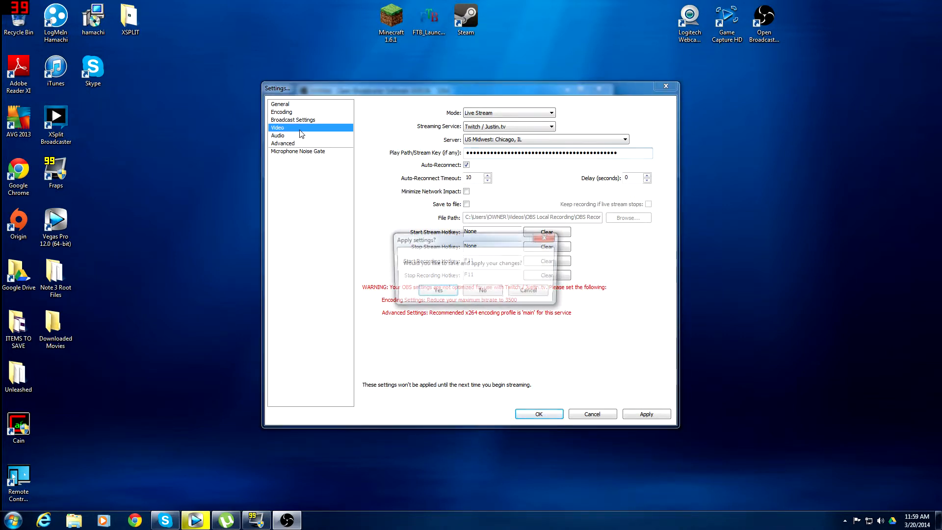
pyautogui.click(483, 292)
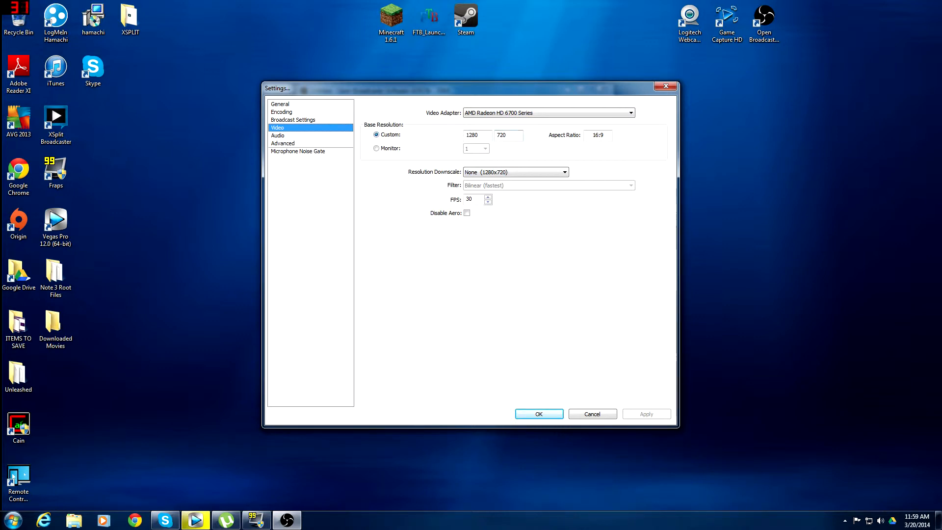
# Review the resolution downscale choices in the video settings and the audio device settings.
pyautogui.click(489, 178)
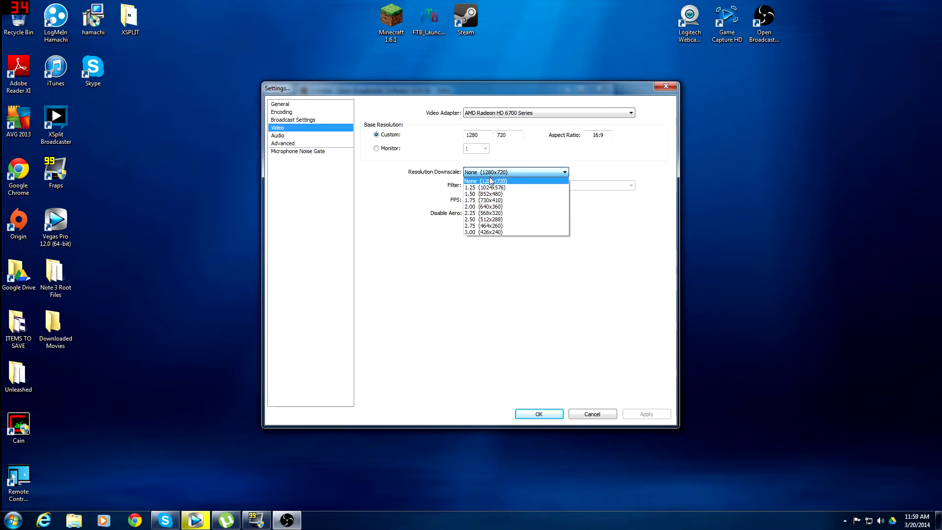
pyautogui.click(395, 184)
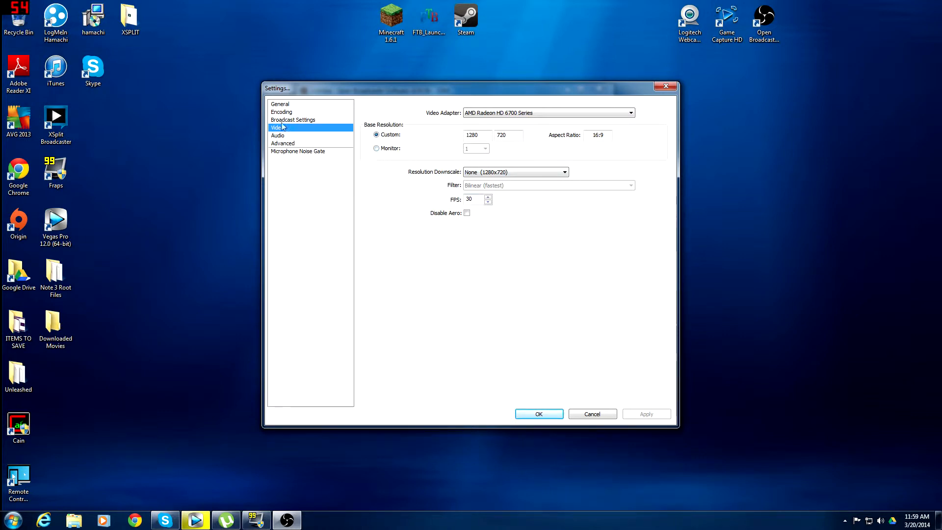
pyautogui.click(297, 135)
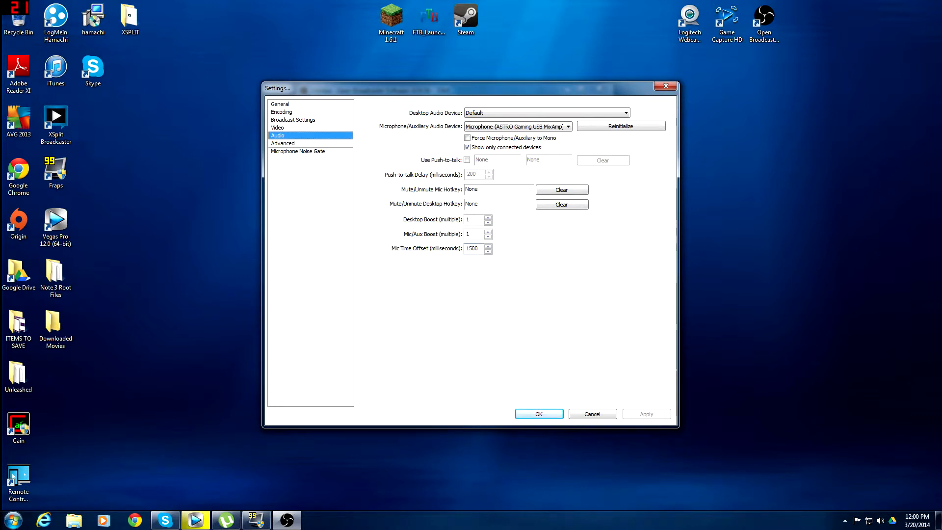
# Examine the x264 CPU preset choices in the advanced settings, and close the settings.
pyautogui.click(308, 145)
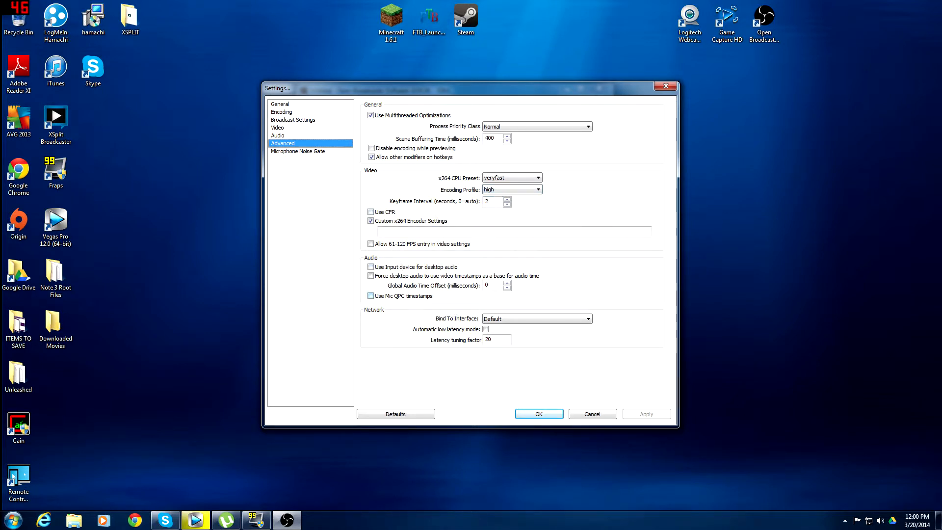
pyautogui.click(502, 179)
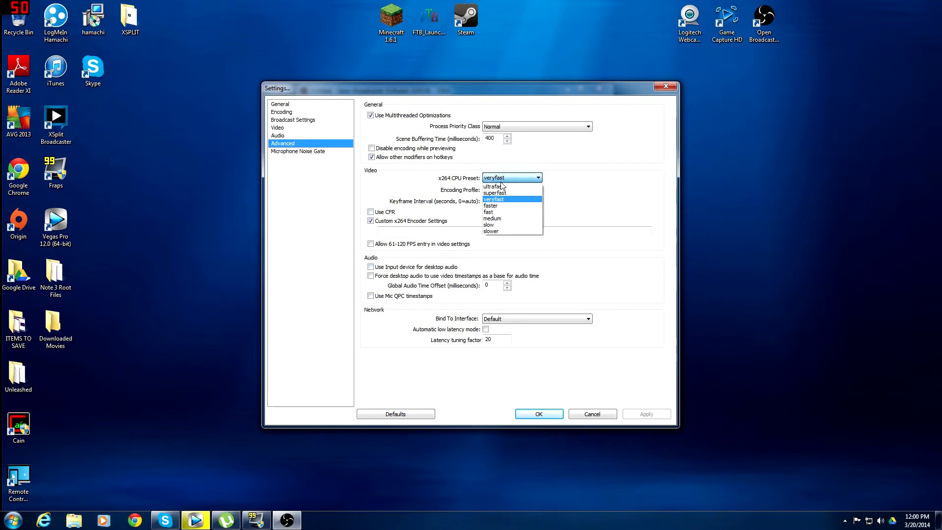
pyautogui.click(587, 202)
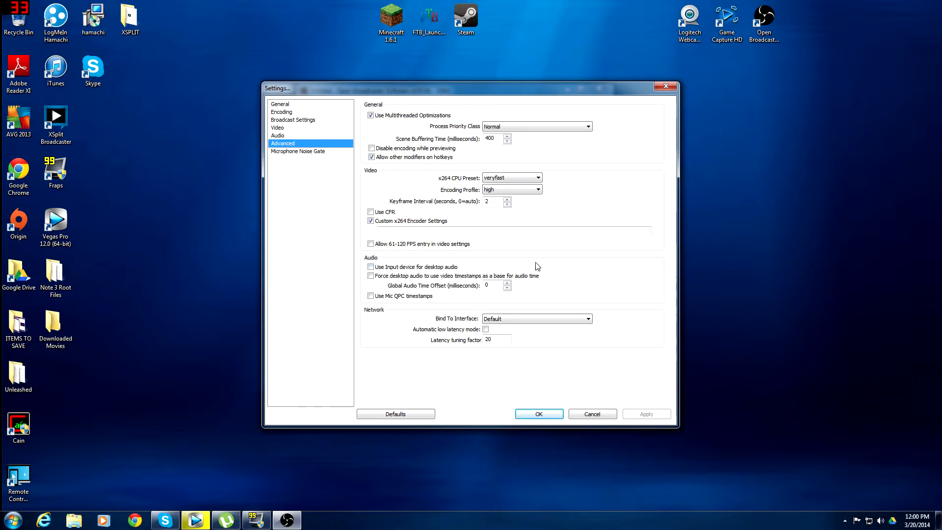
pyautogui.moveTo(572, 230)
pyautogui.click(665, 86)
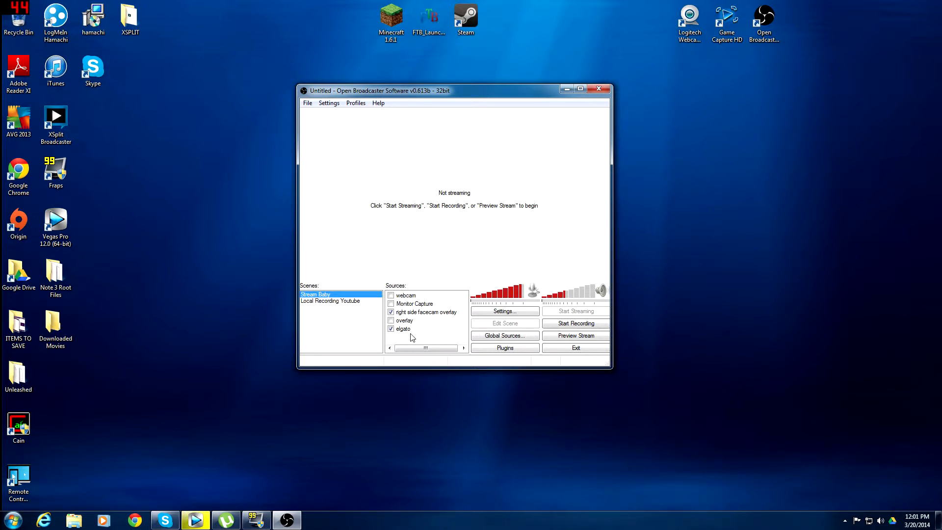
pyautogui.rightClick(400, 339)
pyautogui.moveTo(420, 345)
pyautogui.click(496, 400)
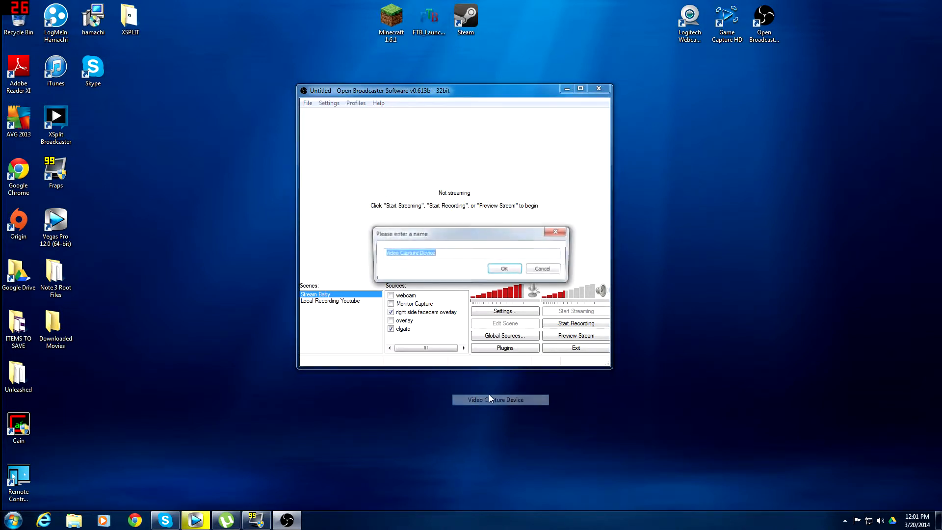
pyautogui.write('elgato')
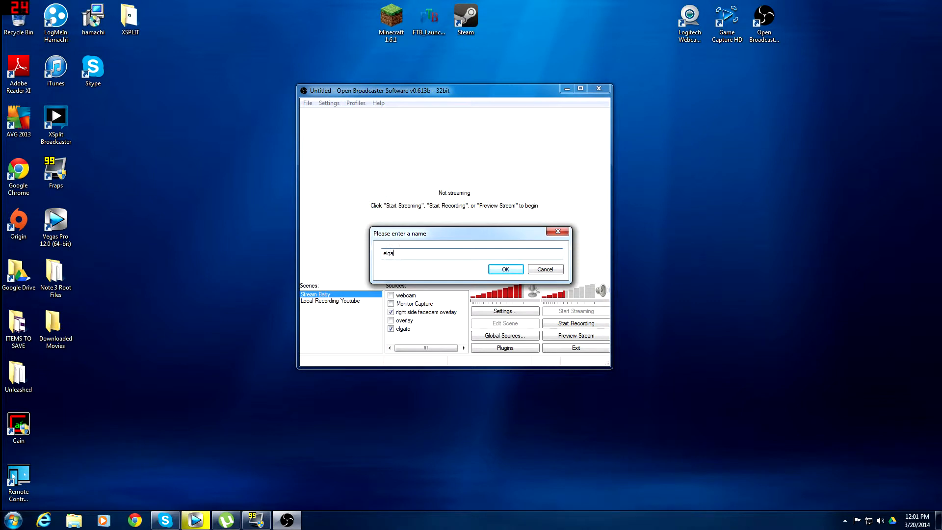
pyautogui.press('BackSpace')
pyautogui.press('BackSpace')
pyautogui.press('BackSpace')
pyautogui.click(544, 269)
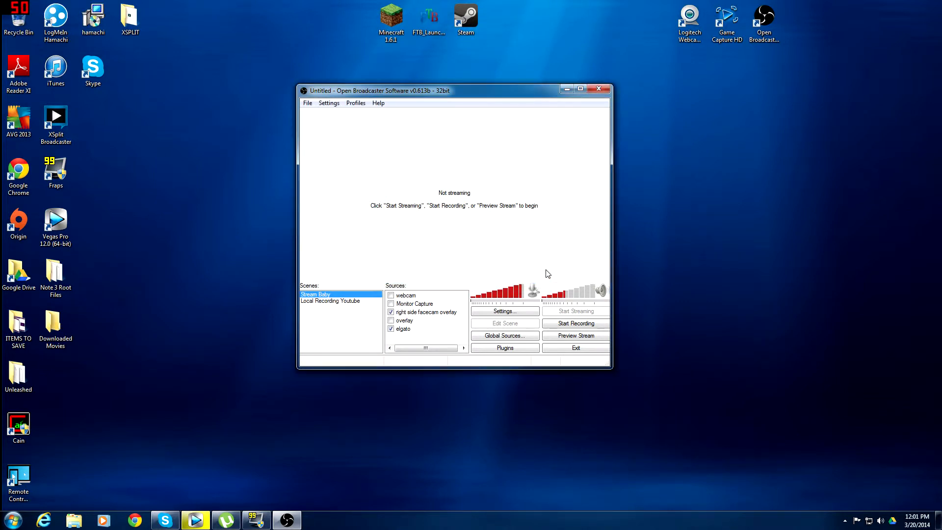
# Examine the device, resolution and audio settings of the elgato source.
pyautogui.doubleClick(401, 328)
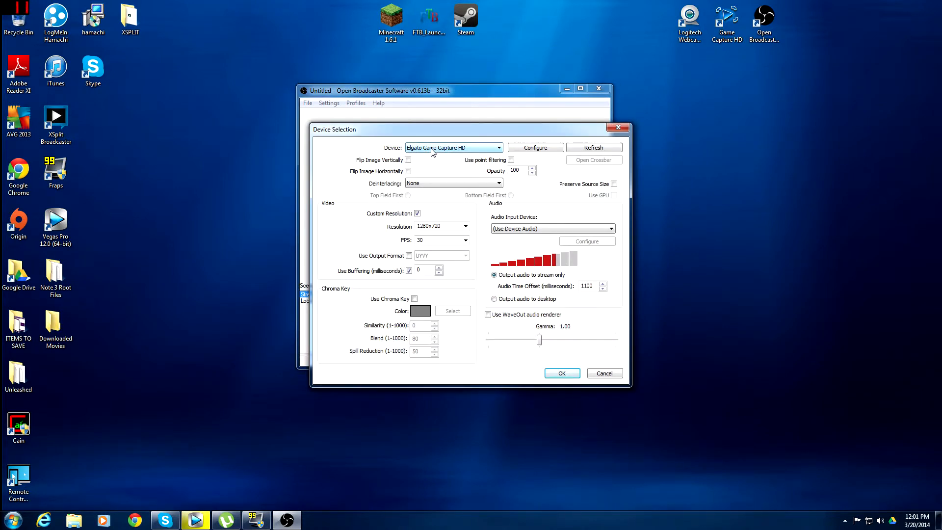
pyautogui.moveTo(444, 131); pyautogui.dragTo(430, 117)
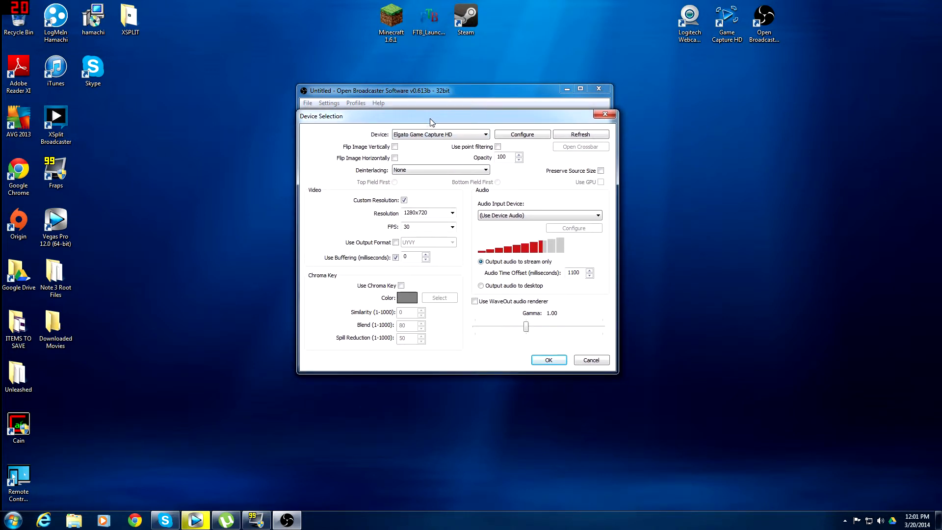
pyautogui.click(420, 138)
pyautogui.click(413, 138)
pyautogui.click(548, 361)
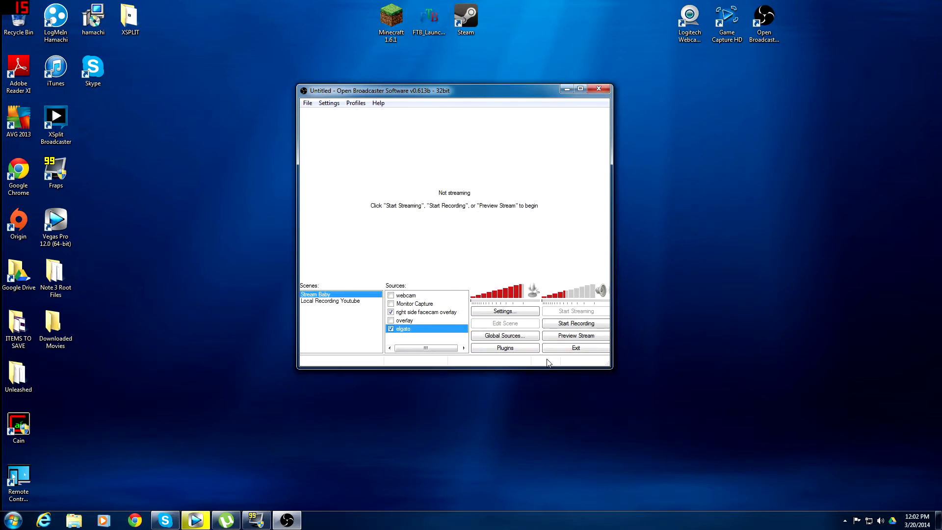
pyautogui.click(413, 298)
pyautogui.rightClick(414, 338)
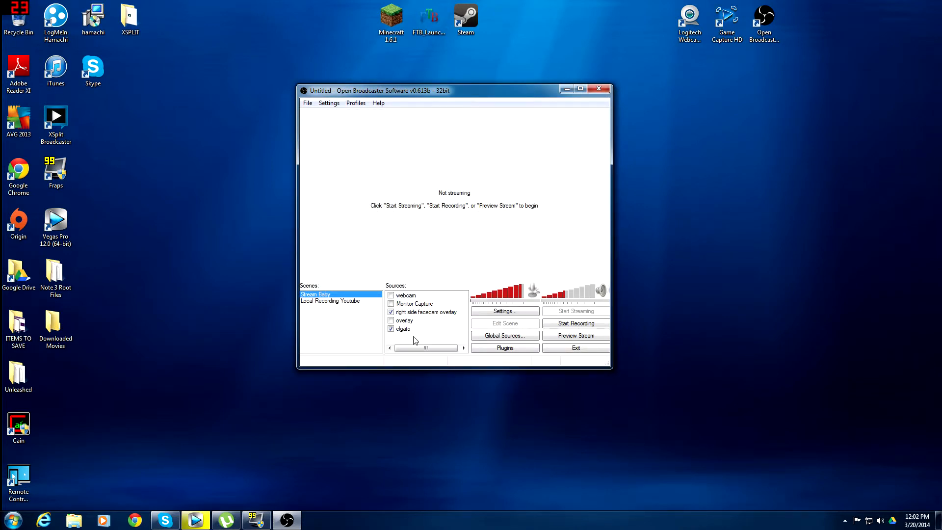
pyautogui.moveTo(441, 345)
pyautogui.click(501, 396)
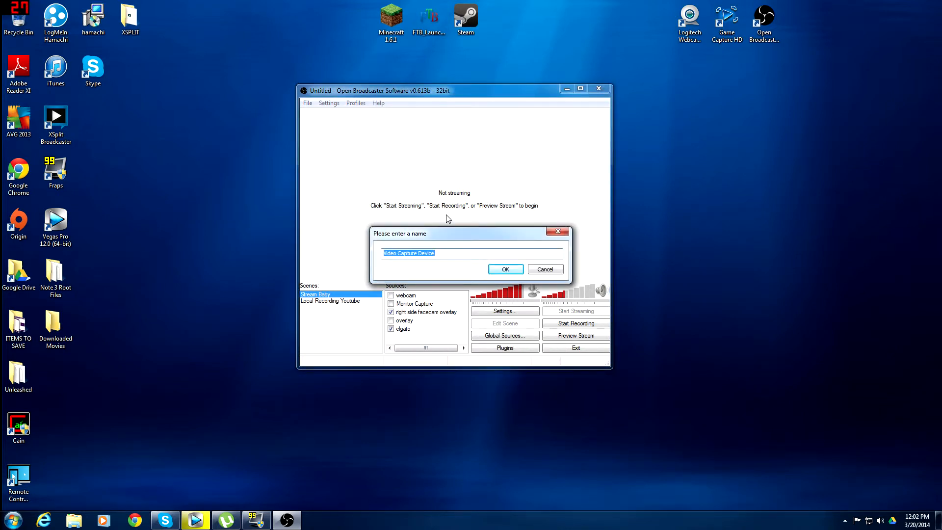
pyautogui.click(545, 269)
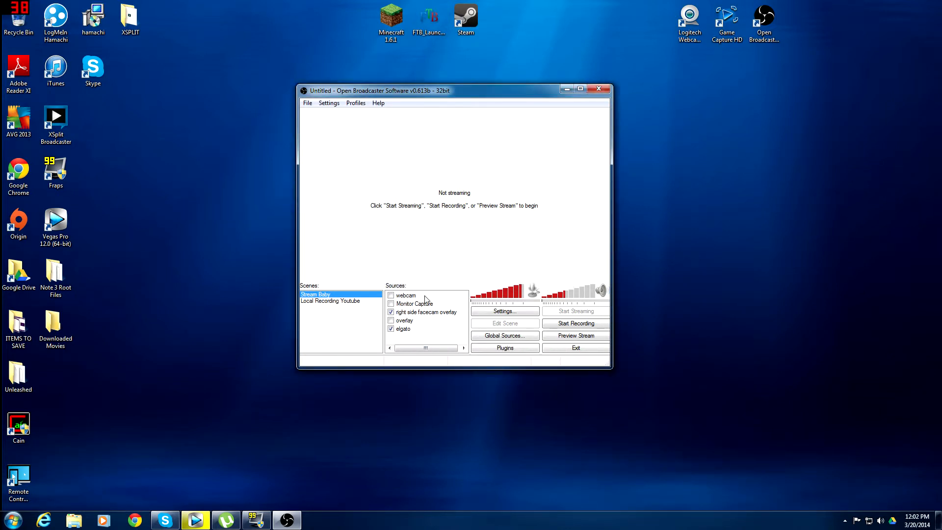
# Examine the webcam source's available devices and resolution settings, and close them without changes.
pyautogui.doubleClick(425, 295)
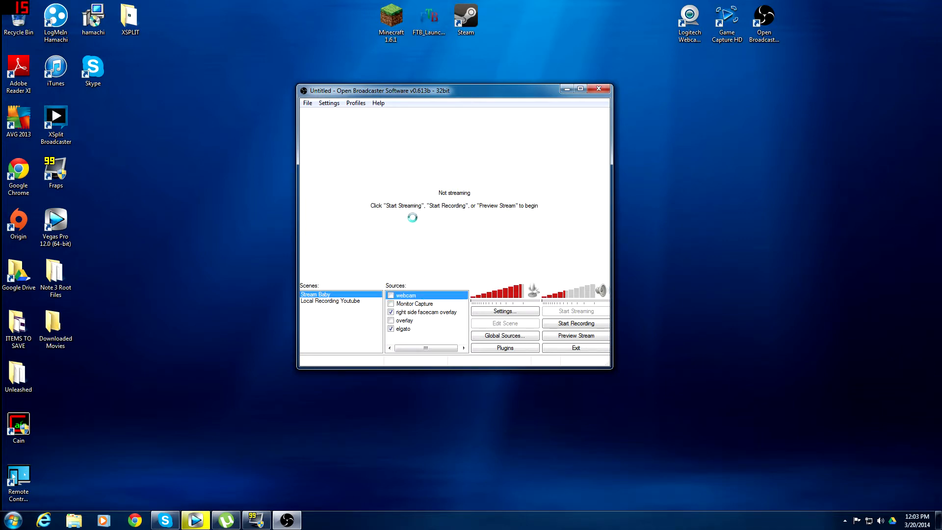
pyautogui.click(427, 148)
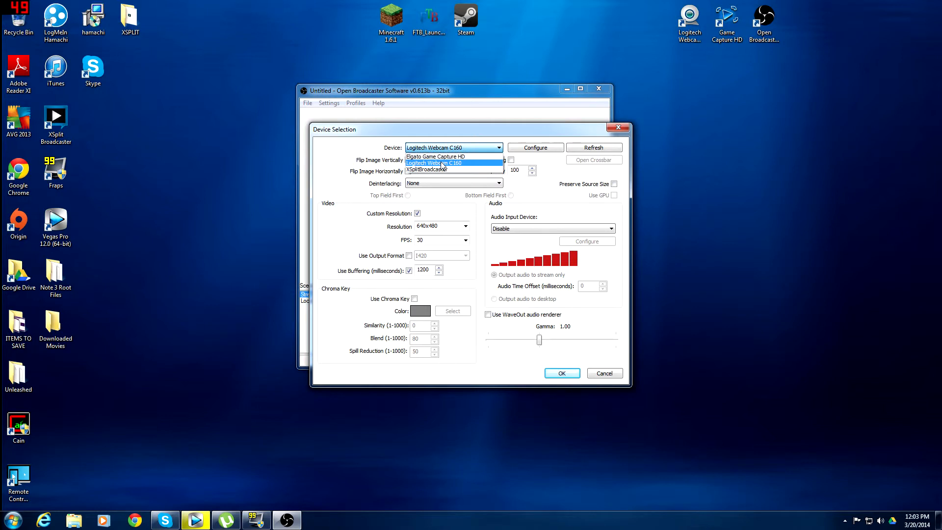
pyautogui.click(358, 158)
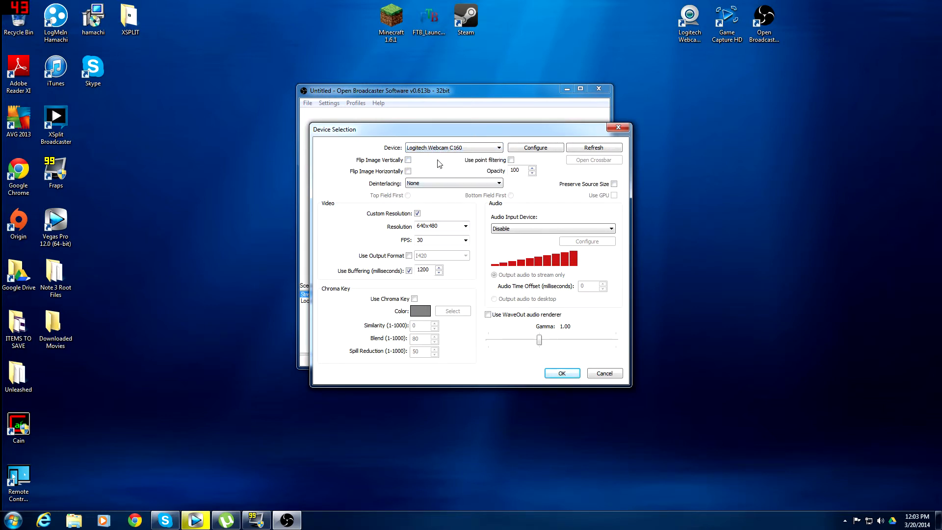
pyautogui.click(462, 227)
pyautogui.click(443, 297)
pyautogui.moveTo(471, 133); pyautogui.dragTo(455, 168)
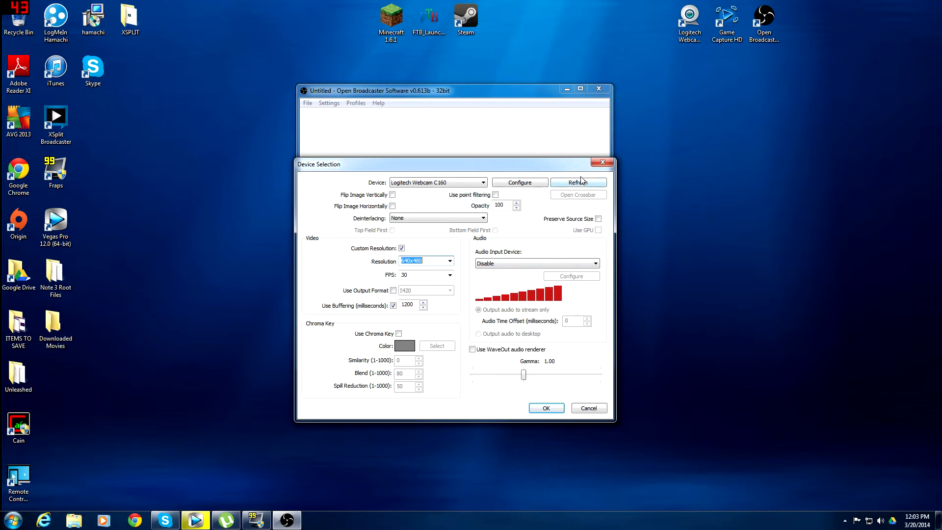
pyautogui.click(603, 163)
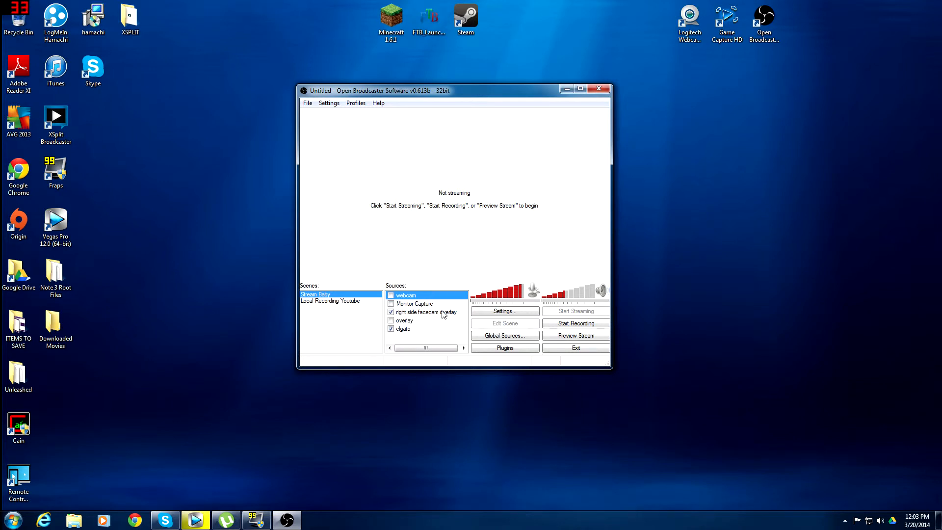
pyautogui.rightClick(405, 340)
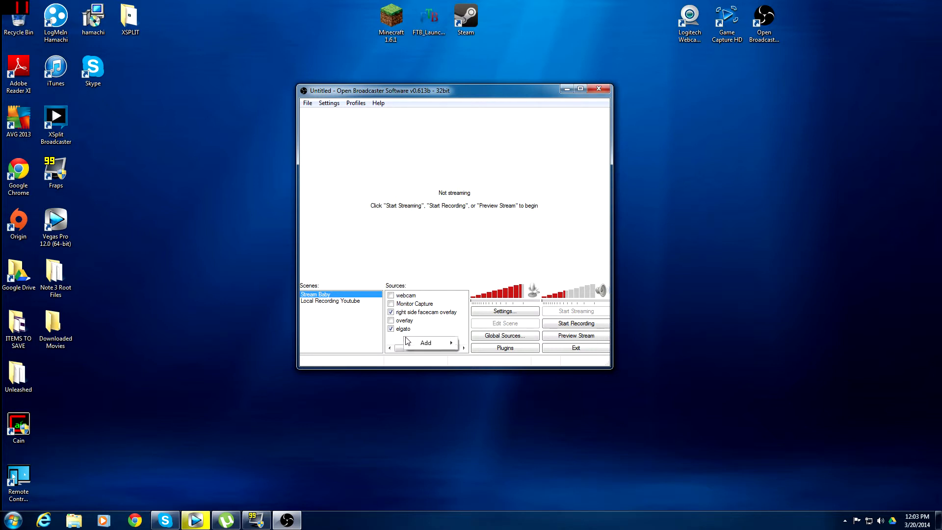
pyautogui.moveTo(432, 343)
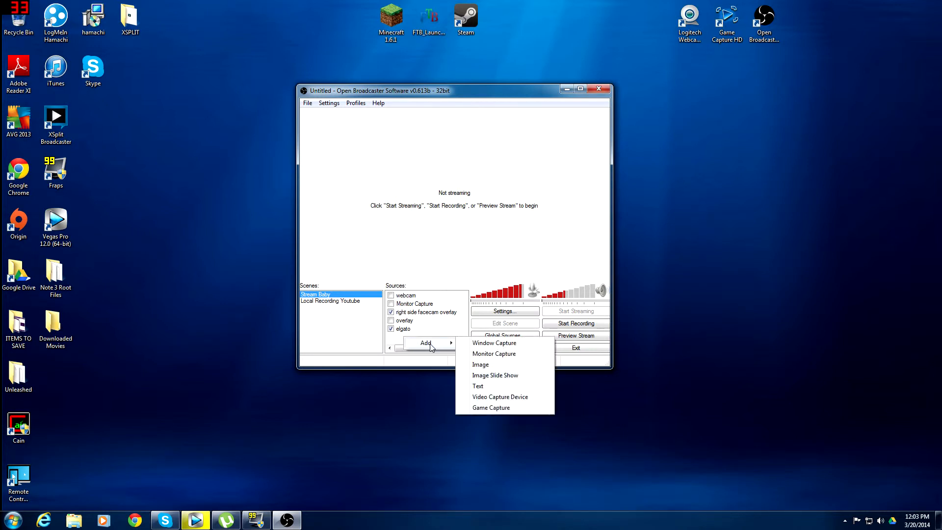
pyautogui.click(491, 365)
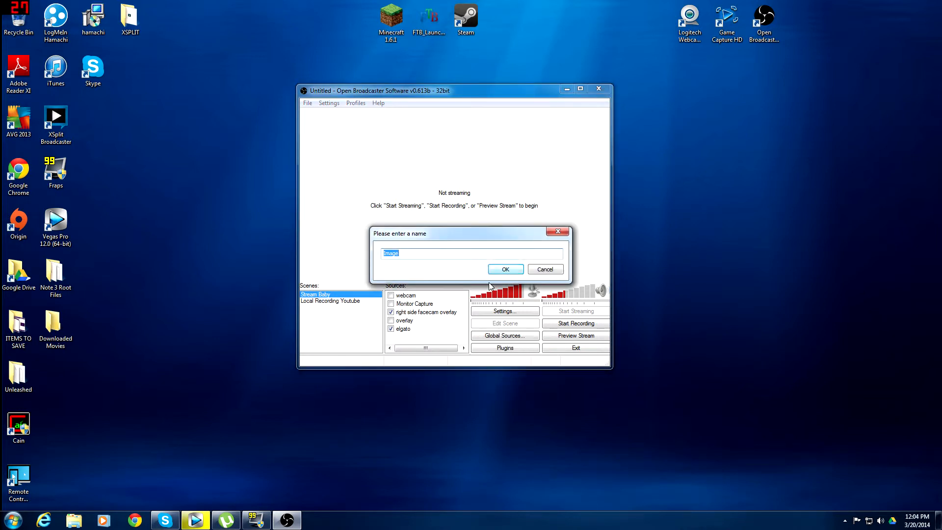
pyautogui.write('over')
pyautogui.press('BackSpace')
pyautogui.press('BackSpace')
pyautogui.press('BackSpace')
pyautogui.press('BackSpace')
pyautogui.press('BackSpace')
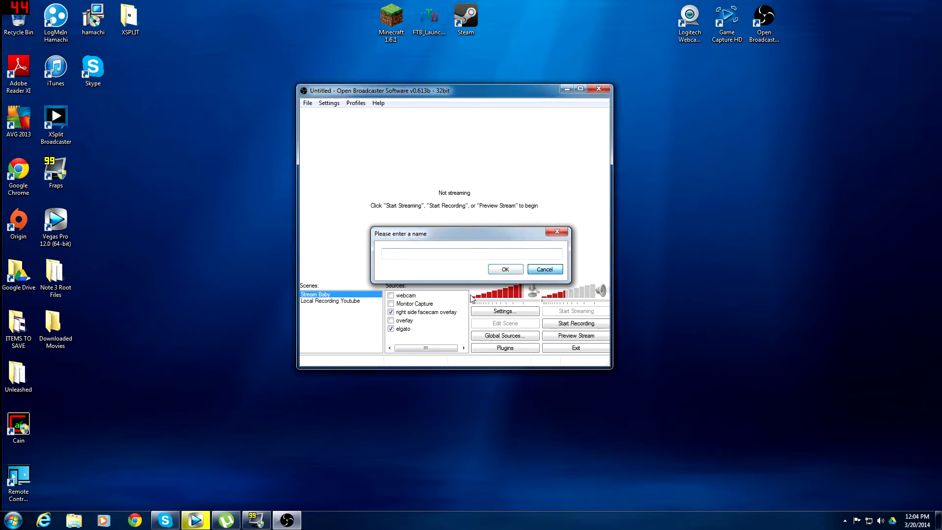
pyautogui.click(545, 269)
# Set the image file of the right side facecam overlay source to STREAM OVERLAY FACECAM ON THE RIGHT.
pyautogui.click(433, 314)
pyautogui.doubleClick(434, 314)
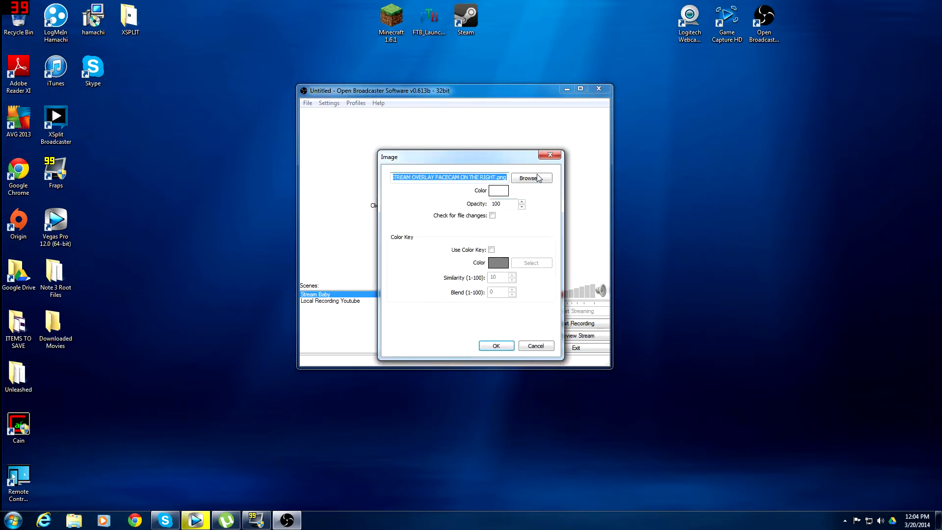
pyautogui.moveTo(510, 156); pyautogui.dragTo(501, 135)
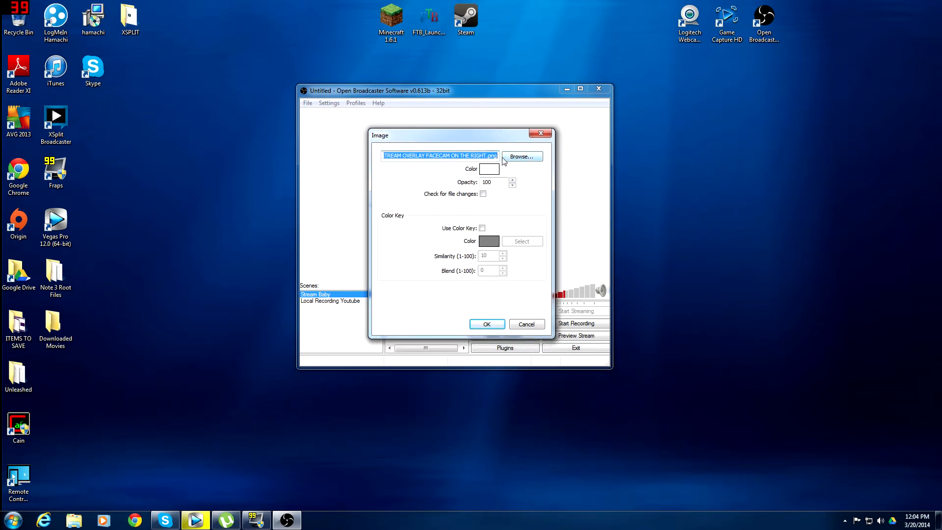
pyautogui.click(513, 156)
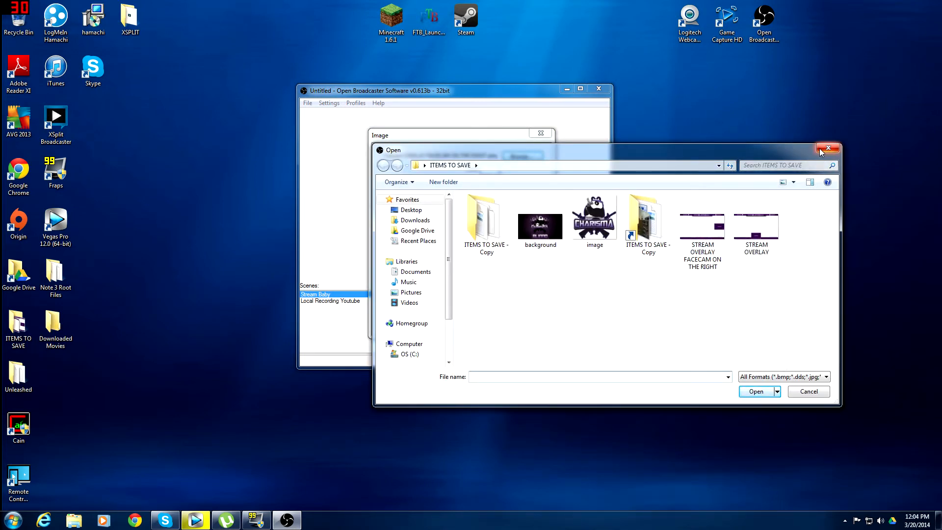
pyautogui.doubleClick(701, 226)
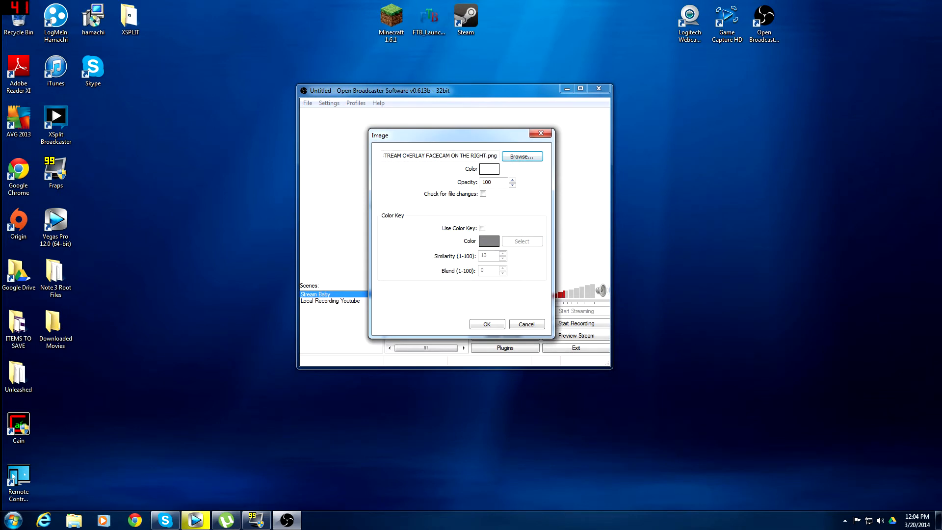
pyautogui.click(487, 323)
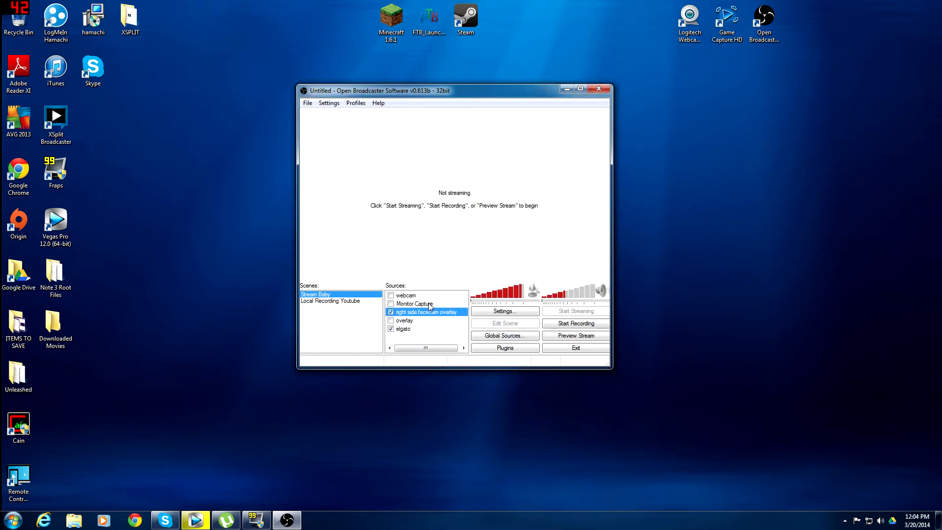
# Start the stream preview and enable the webcam source in the Stream Baby scene.
pyautogui.click(564, 337)
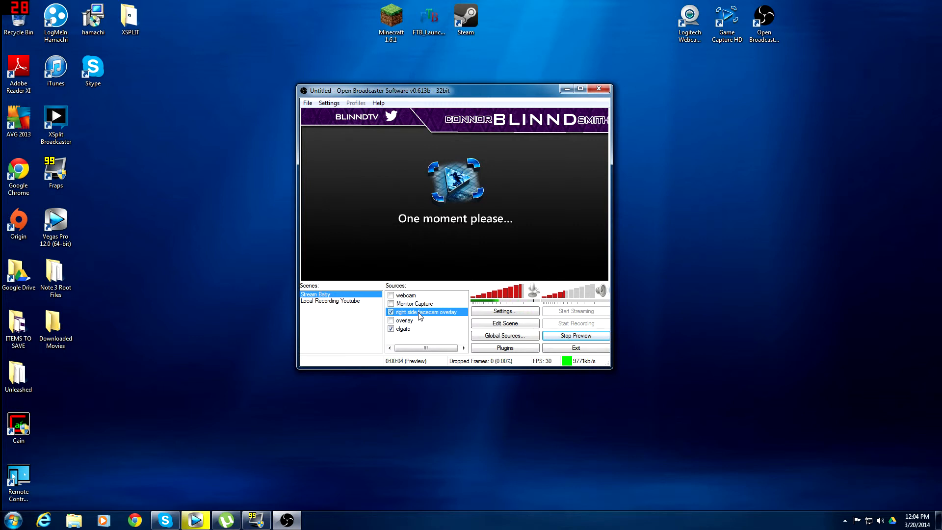
pyautogui.click(390, 295)
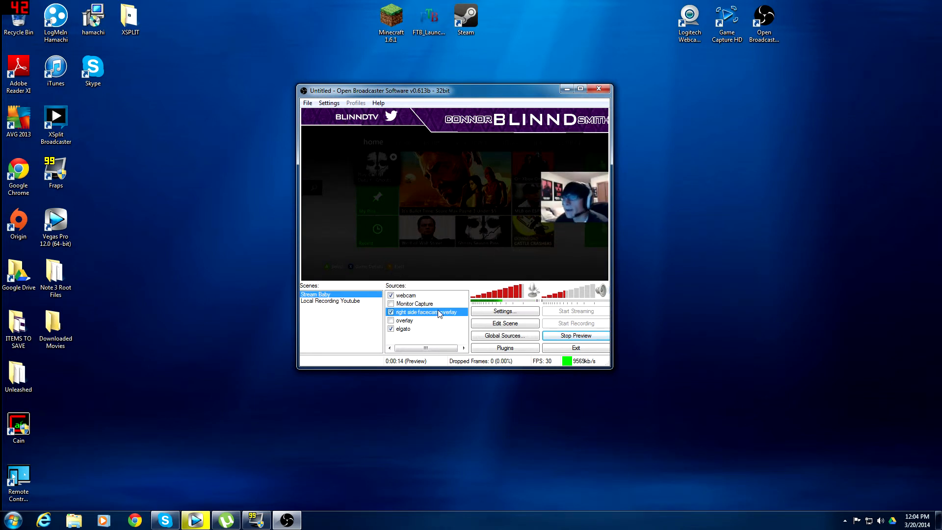
# Shrink the right side facecam overlay to fit the preview frame and align its facecam border with the webcam image.
pyautogui.click(505, 324)
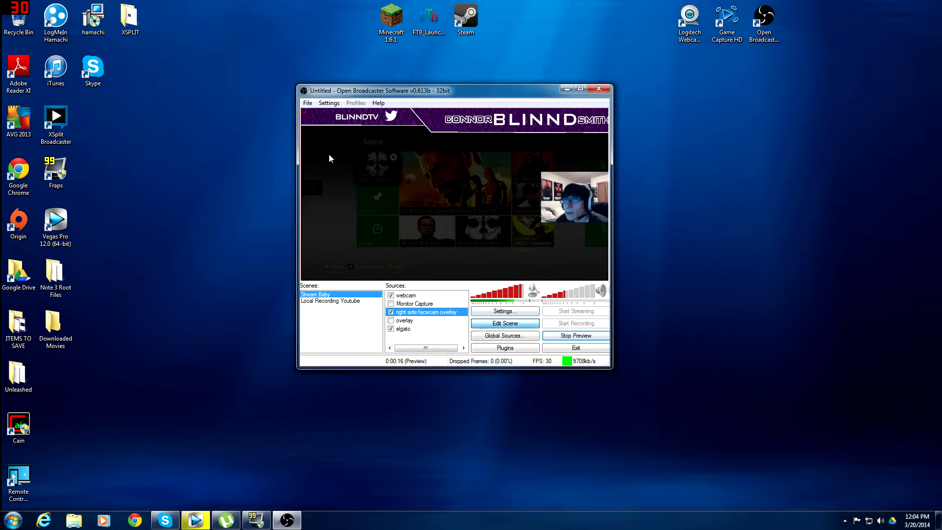
pyautogui.moveTo(302, 108); pyautogui.dragTo(386, 143)
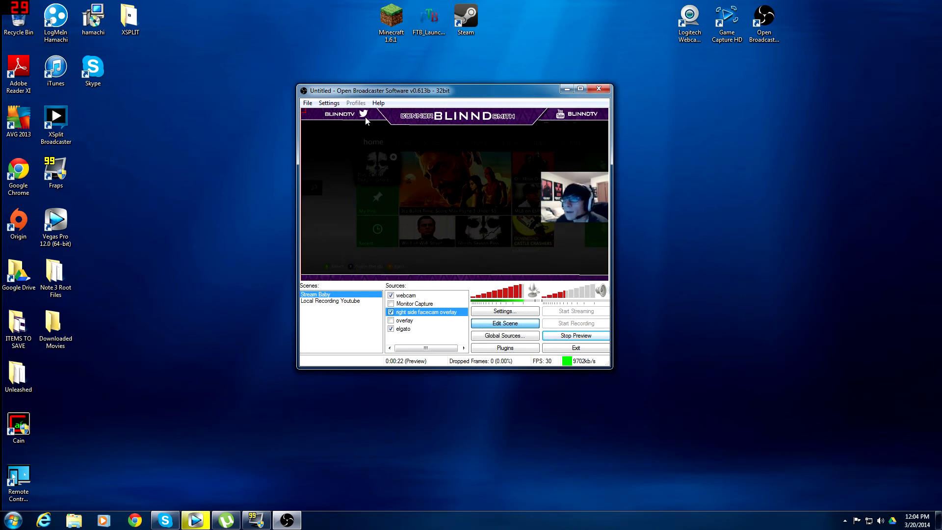
pyautogui.moveTo(366, 121); pyautogui.dragTo(413, 161)
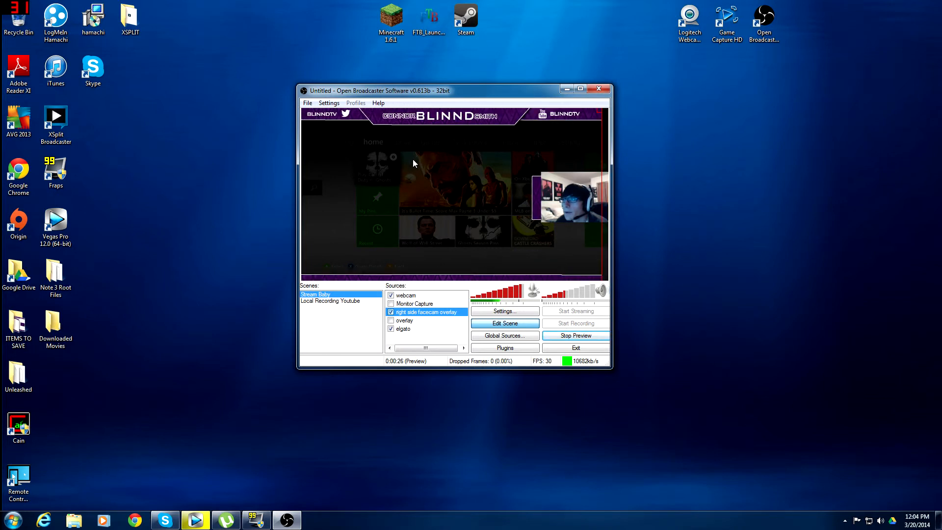
pyautogui.moveTo(470, 152); pyautogui.dragTo(472, 152)
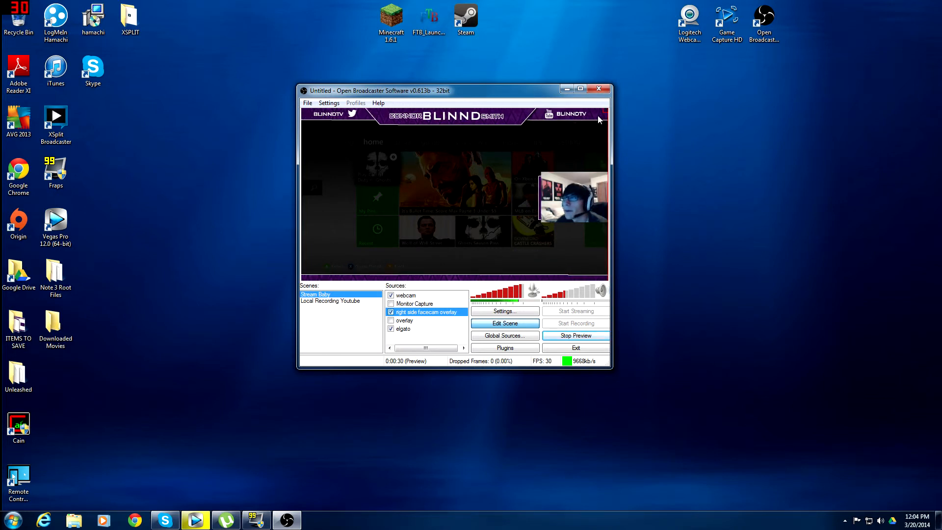
pyautogui.moveTo(502, 147); pyautogui.dragTo(504, 147)
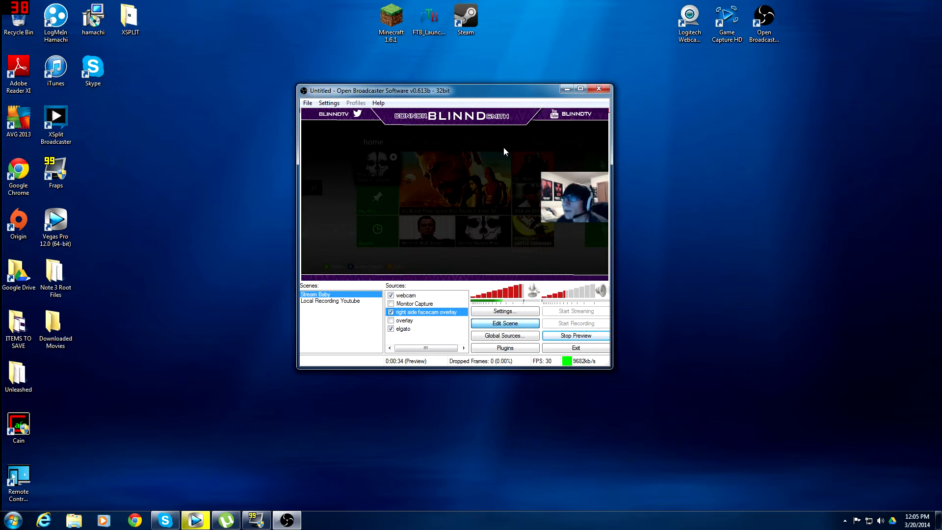